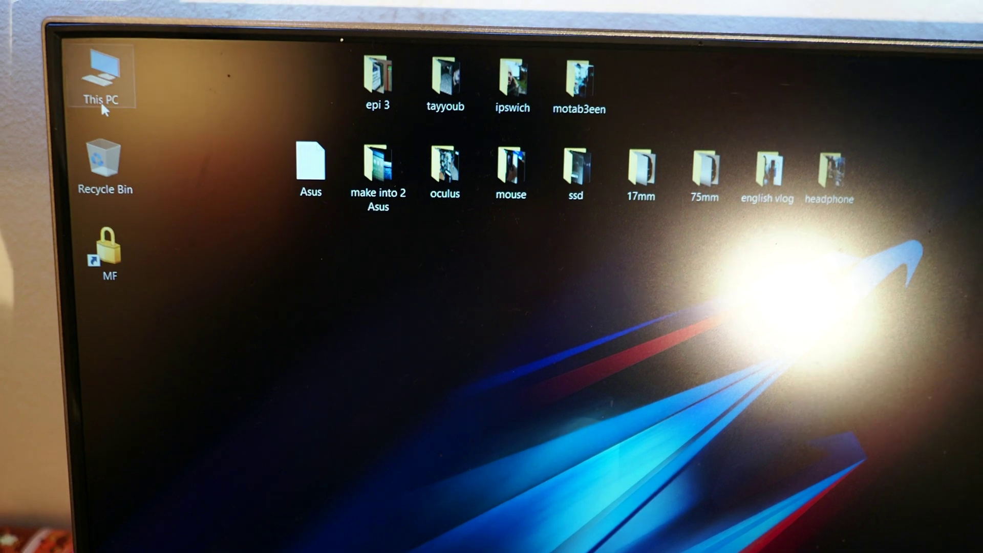
Open This PC in a maximized File Explorer window, with Windows (C:) as the only drive
double_click(91, 103)
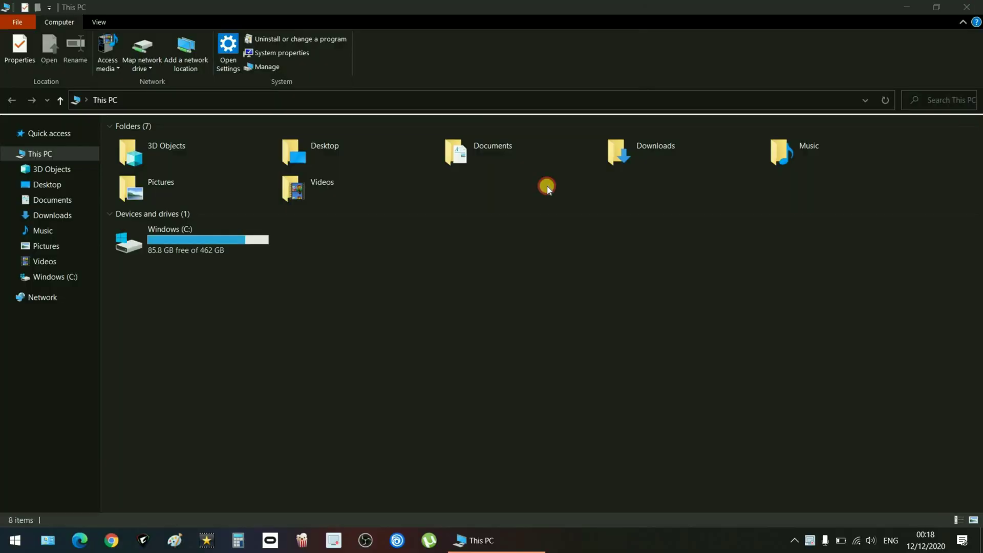
key("alt+F4")
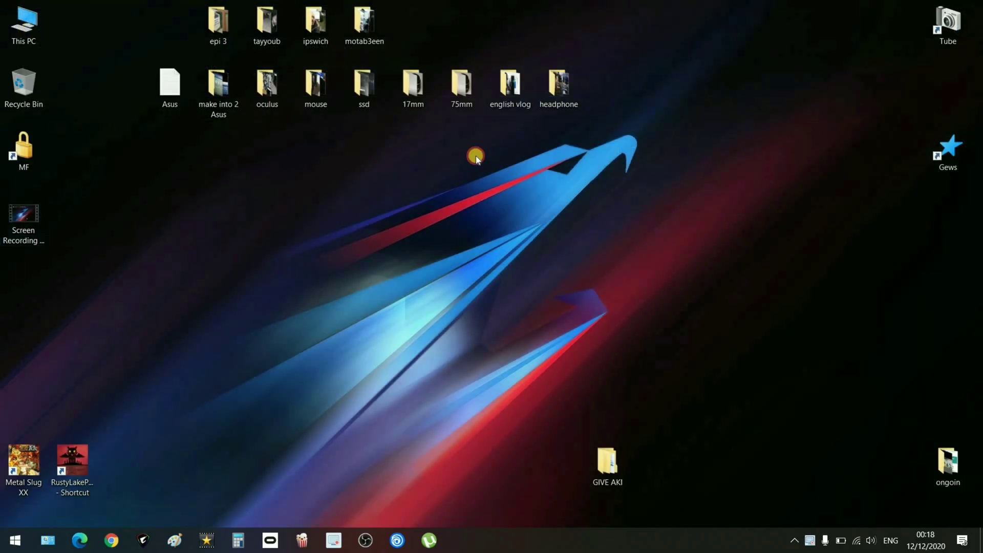
key("Return")
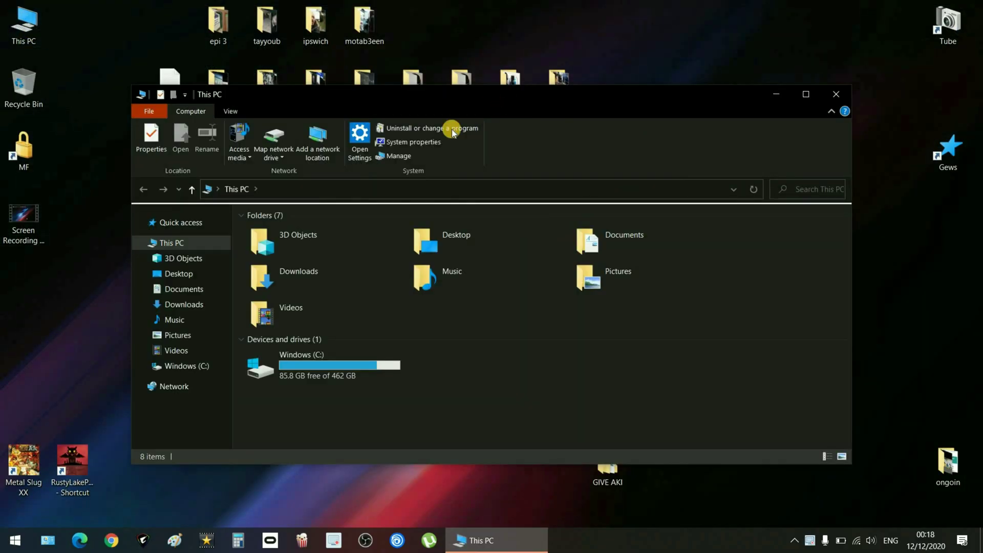
key("super+Up")
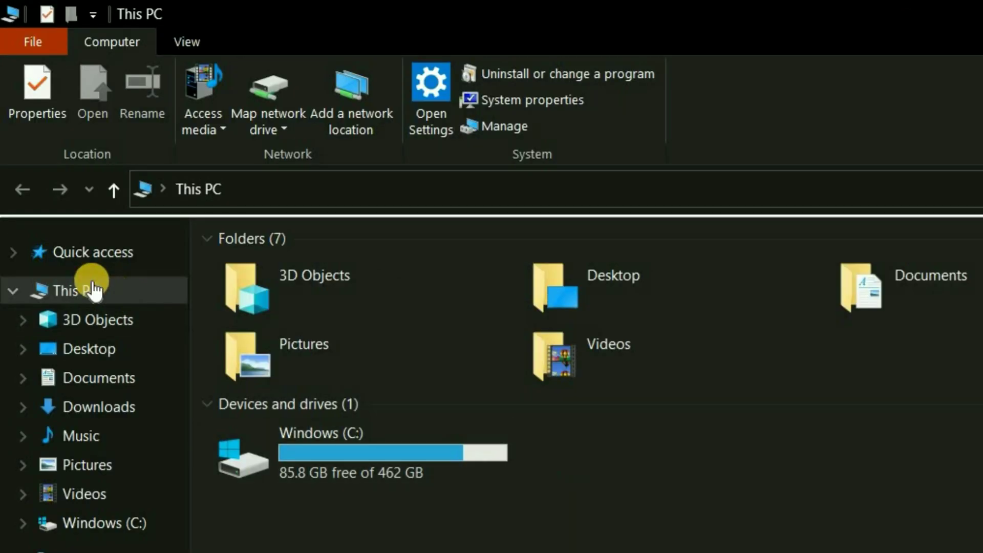
right_click(94, 284)
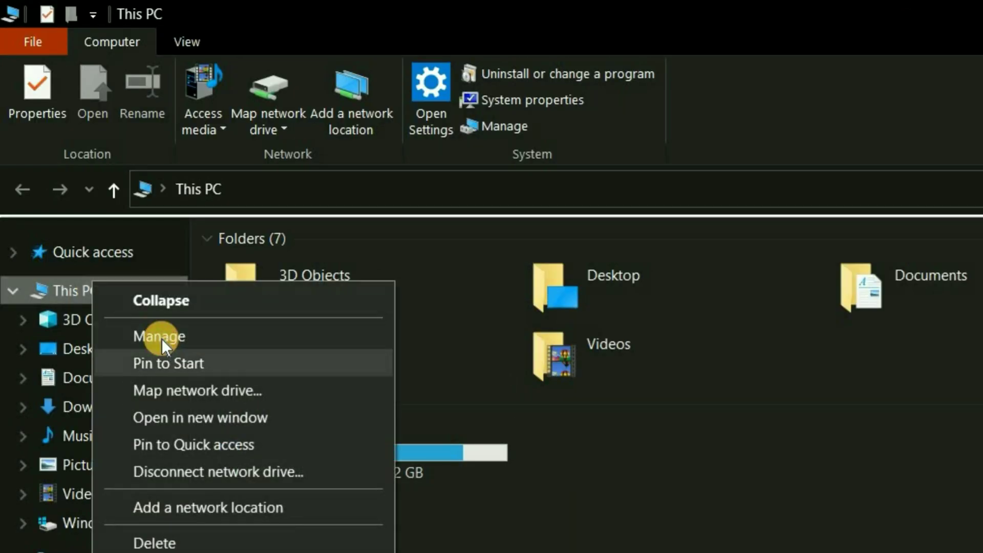
Open Disk Management via Manage and convert the unallocated 953.85 GB Disk 1 to dynamic
left_click(162, 338)
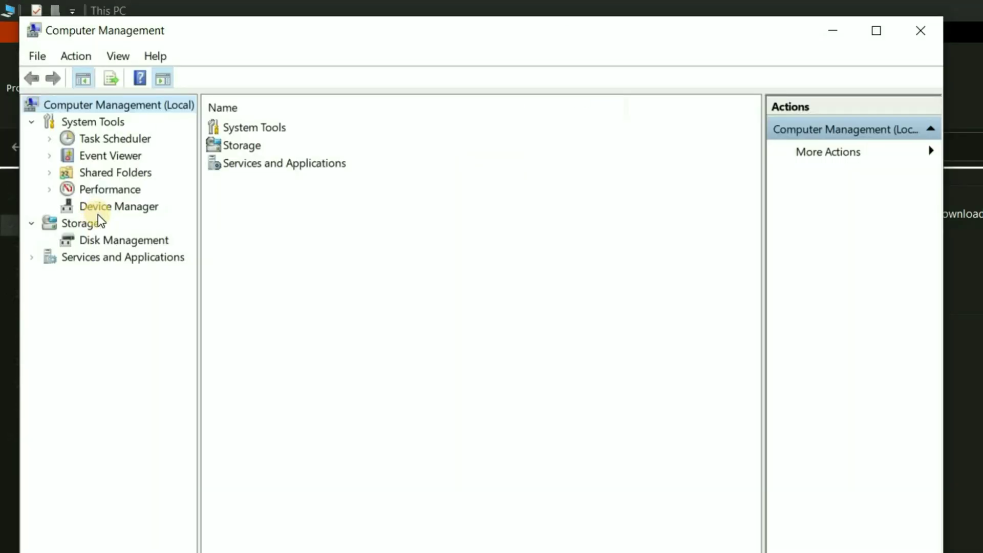
left_click(101, 242)
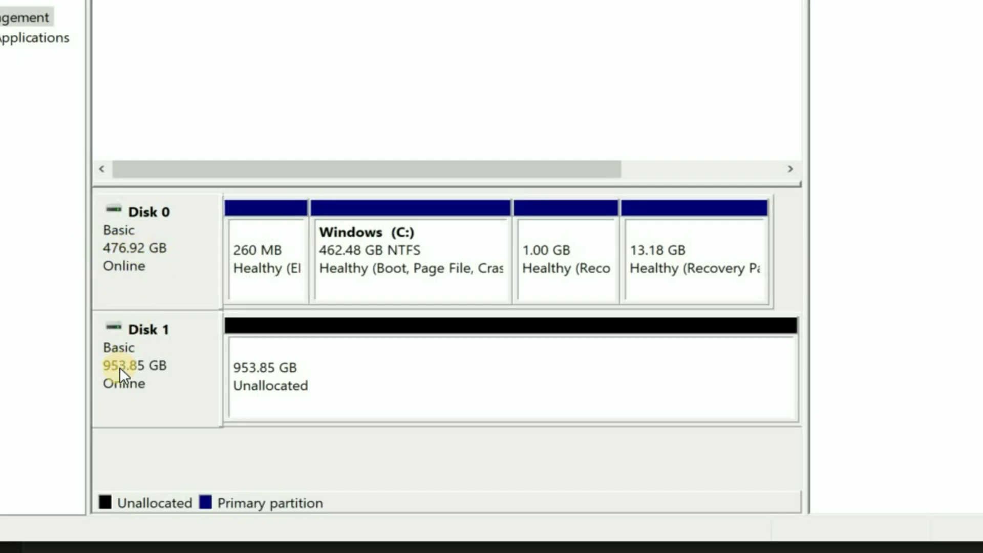
left_click(196, 387)
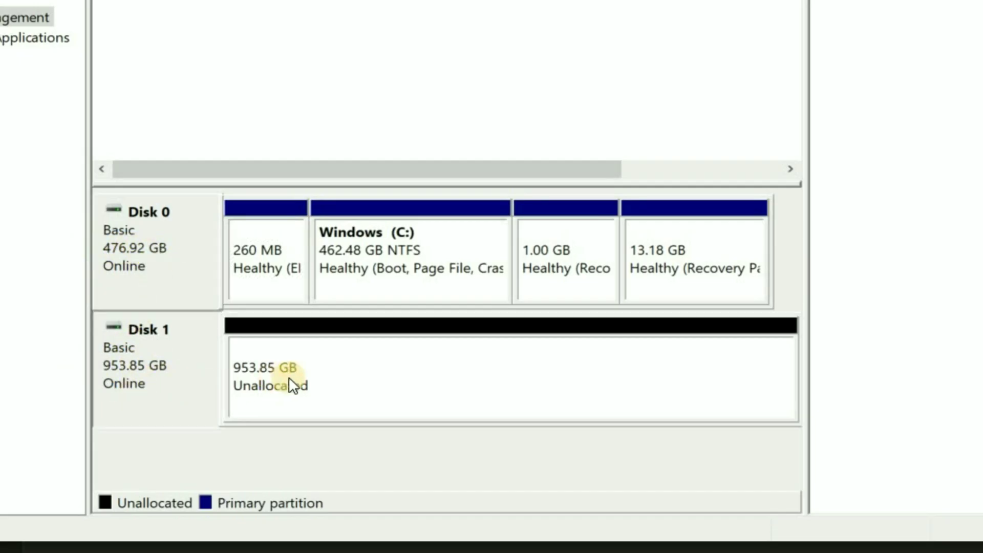
right_click(327, 372)
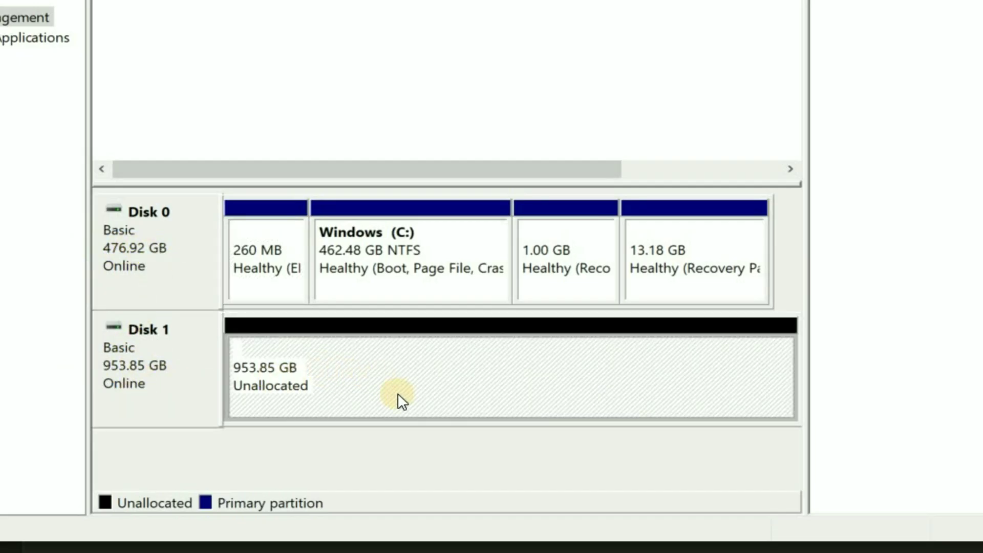
right_click(176, 371)
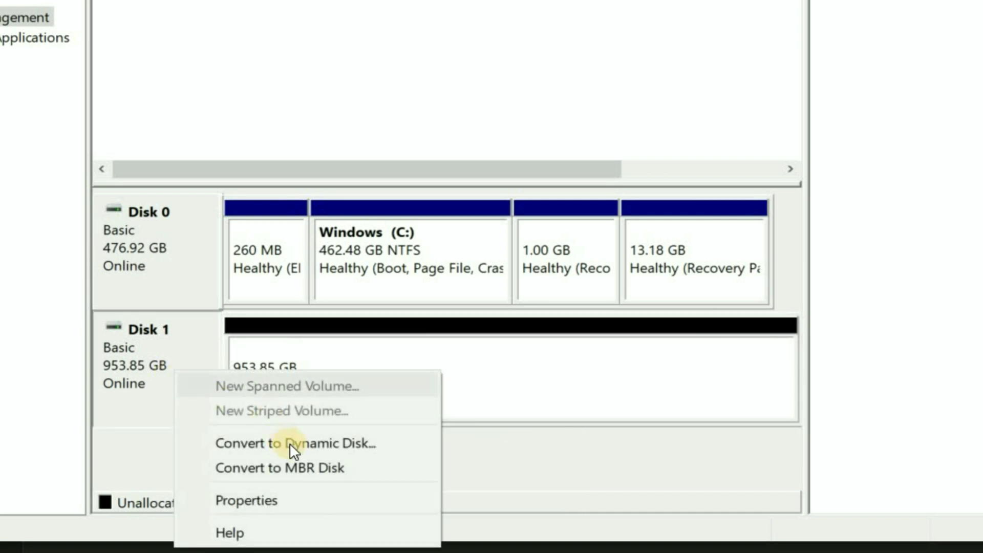
left_click(290, 444)
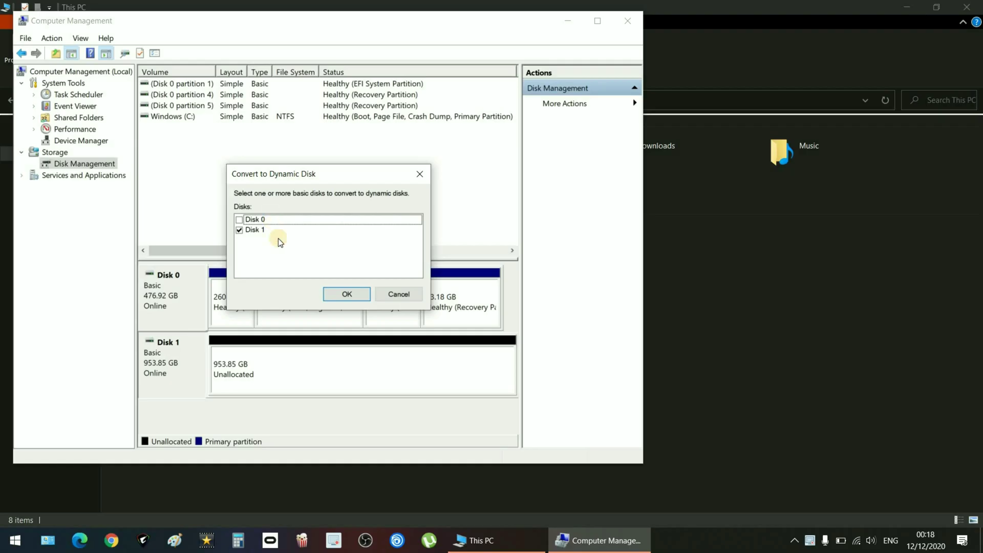
left_click(341, 293)
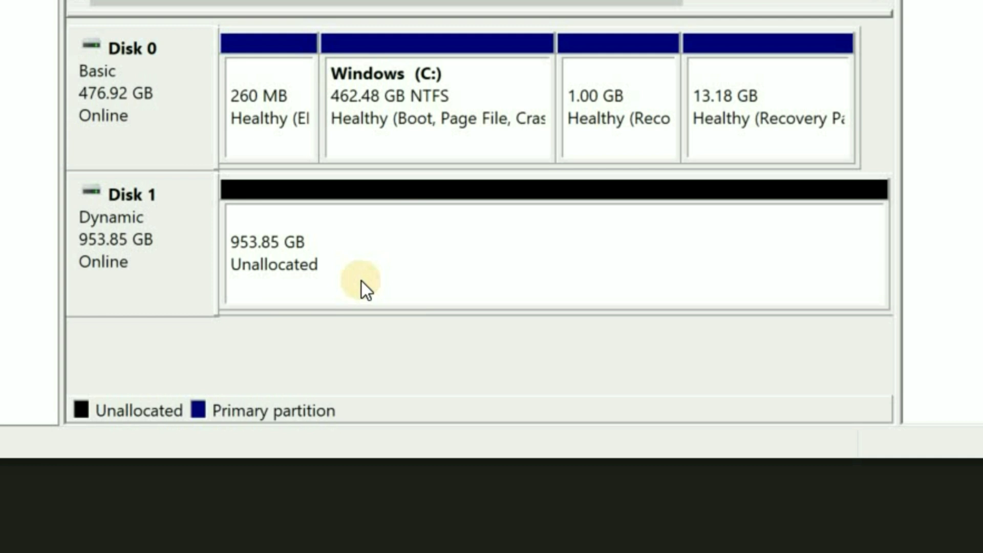
Create a full-size 976745 MB simple volume on Disk 1 as drive D:, NTFS quick-formatted
right_click(363, 243)
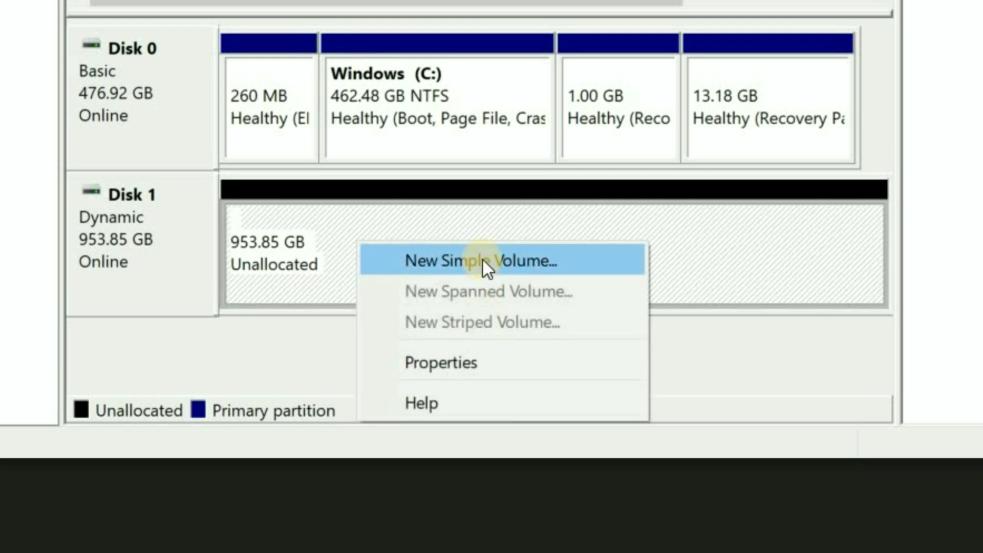
left_click(385, 261)
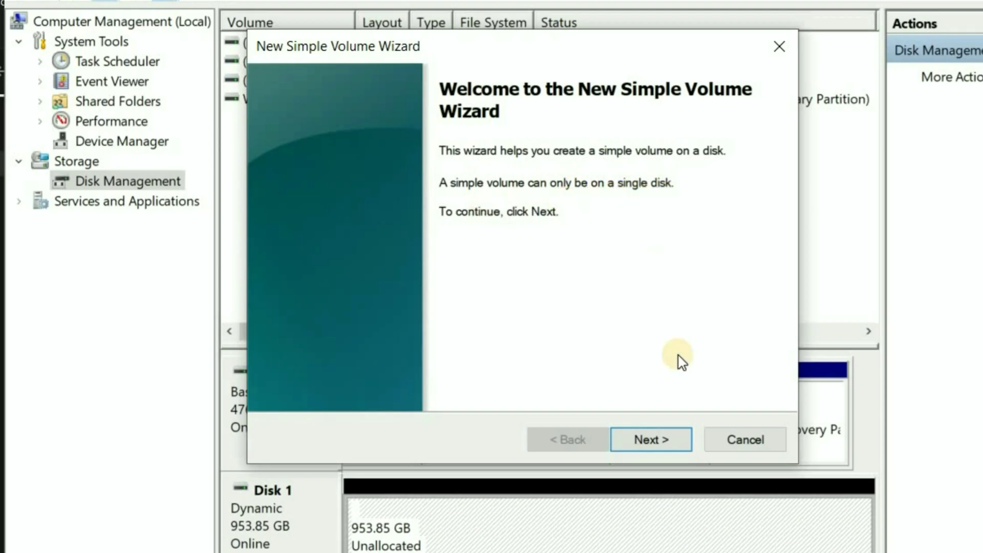
left_click(651, 440)
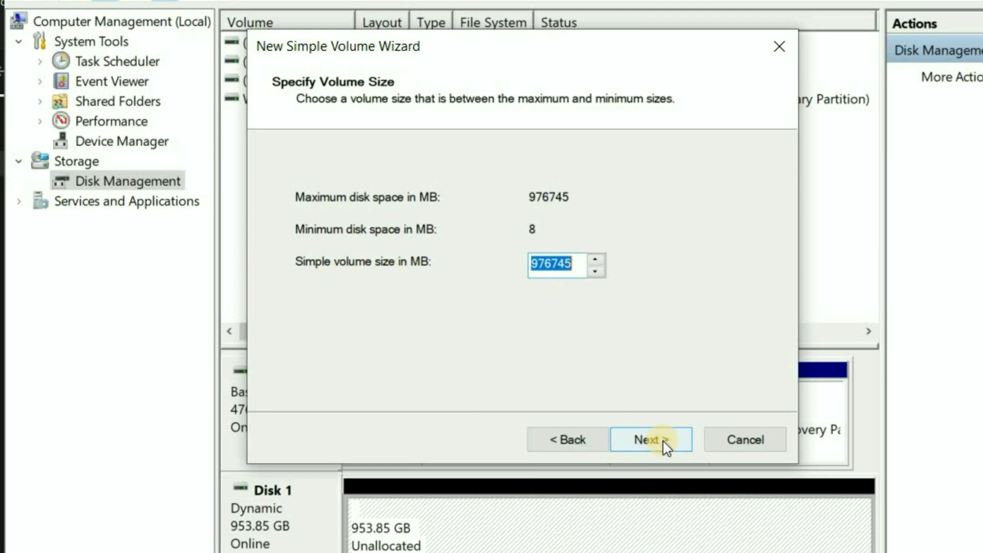
key("Return")
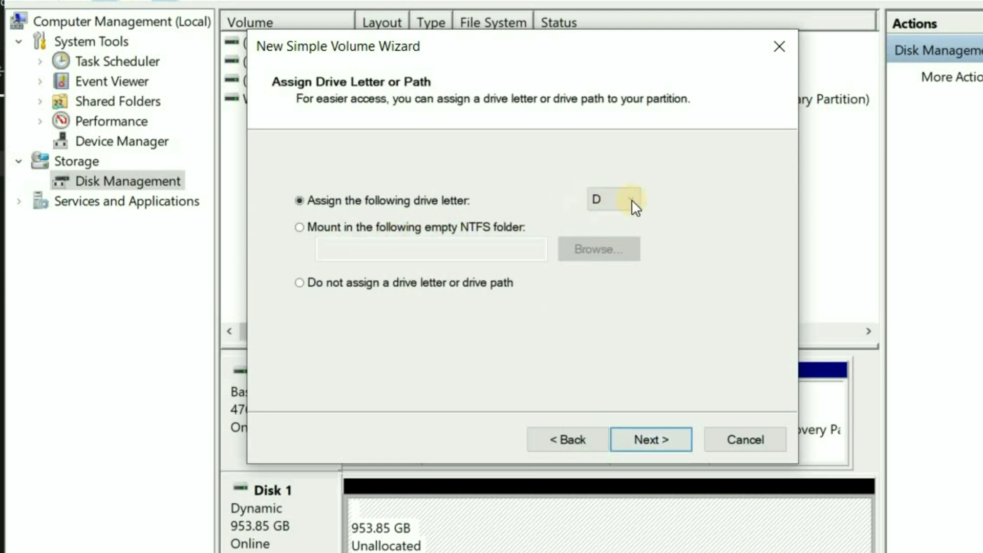
left_click(633, 200)
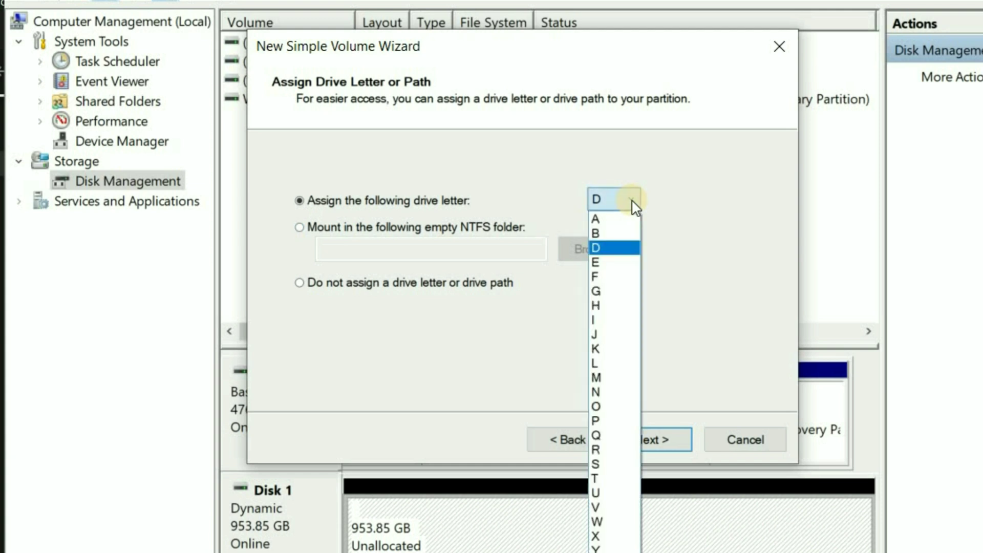
left_click(563, 283)
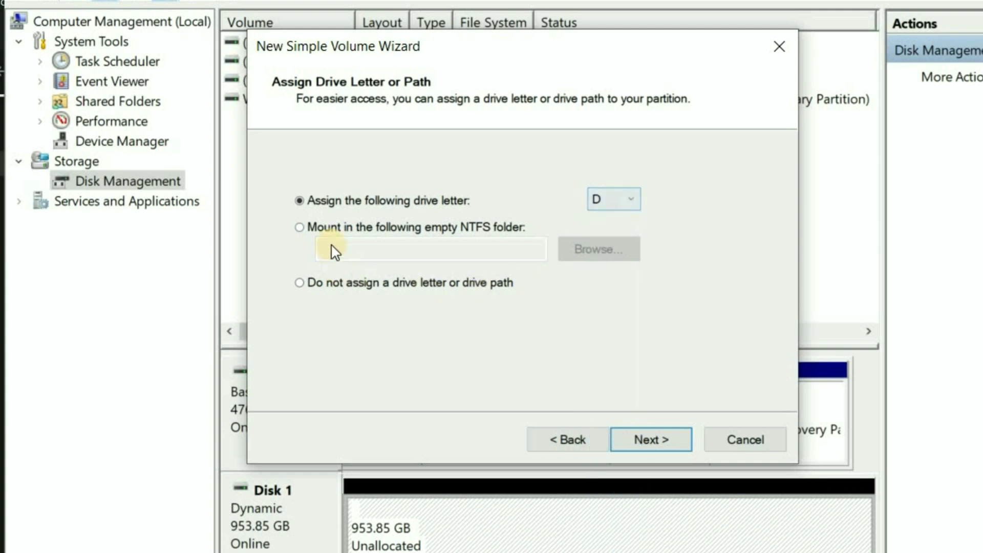
left_click(671, 440)
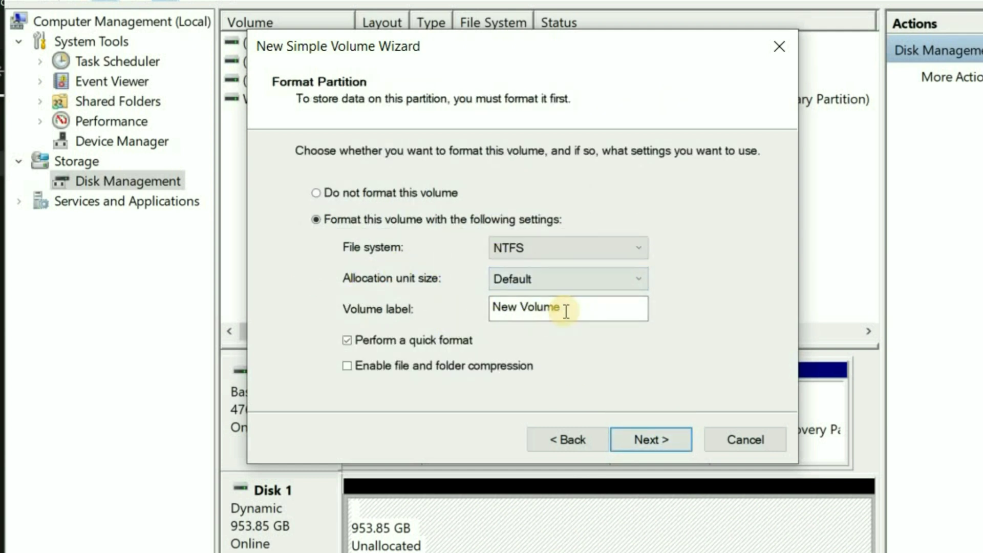
left_click(656, 439)
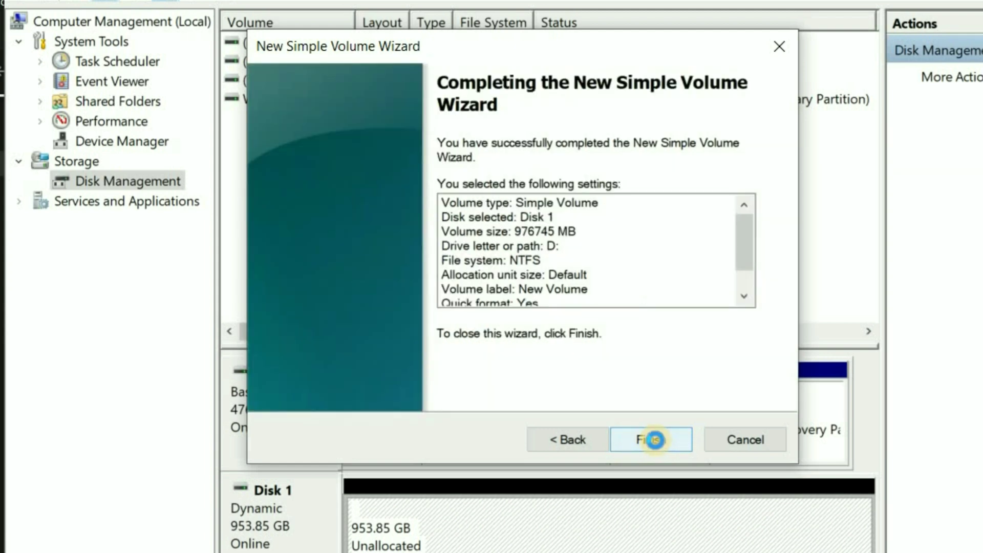
left_click(656, 439)
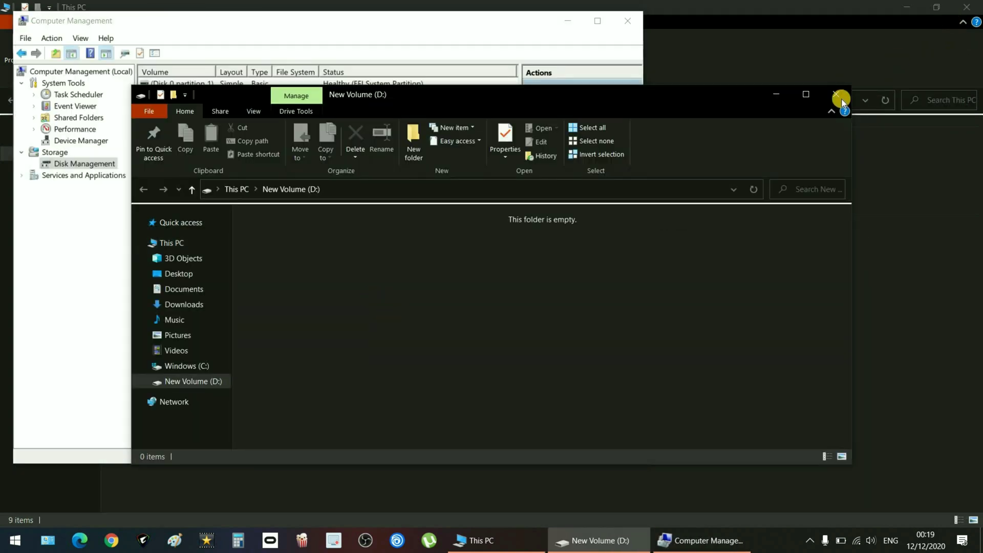
Rename the New Volume (D:) drive to 'Storage', granting administrator permission
left_click(839, 96)
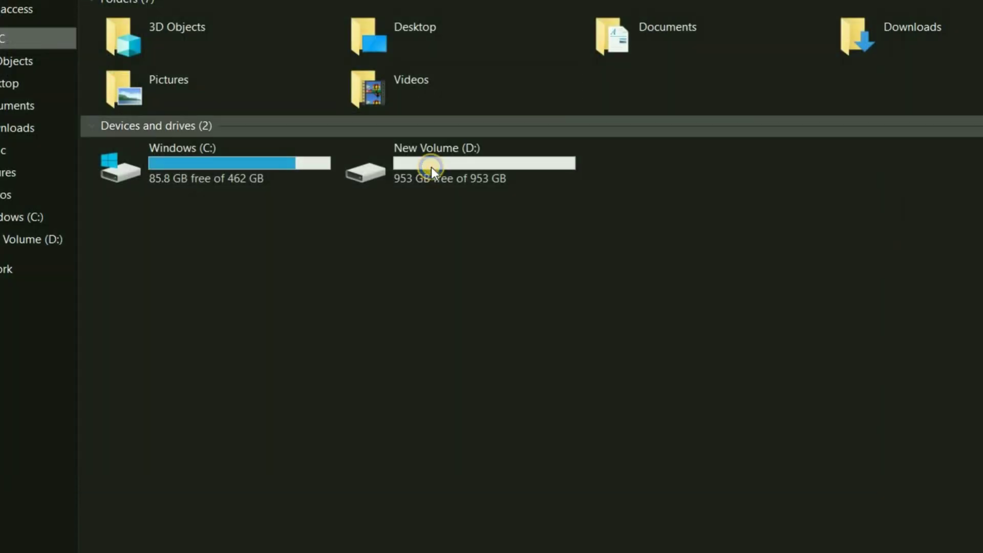
right_click(431, 167)
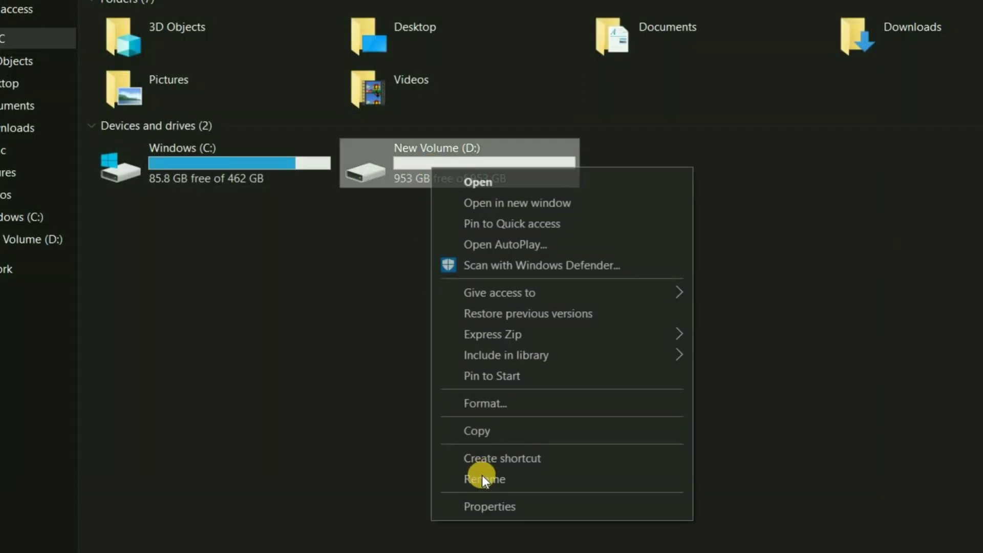
left_click(481, 475)
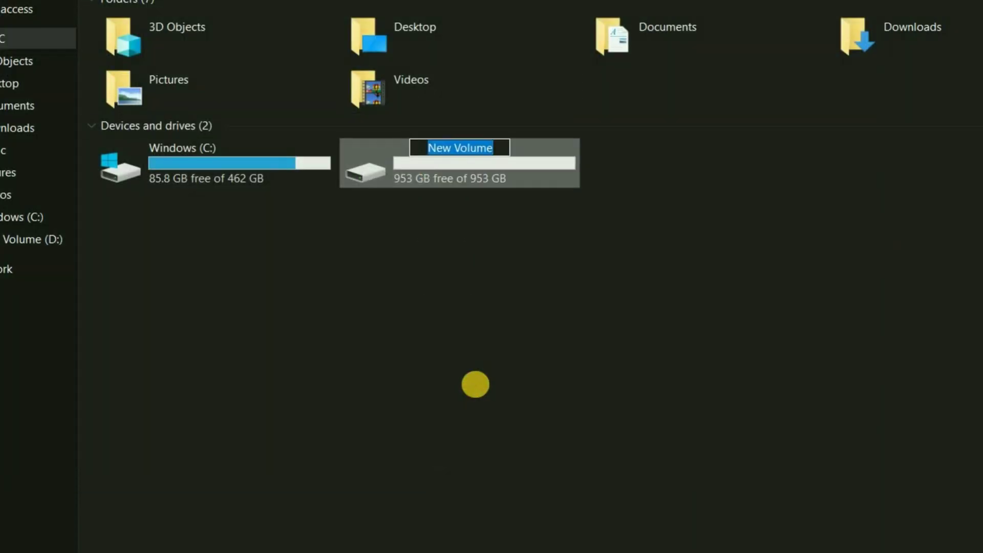
type("Storage")
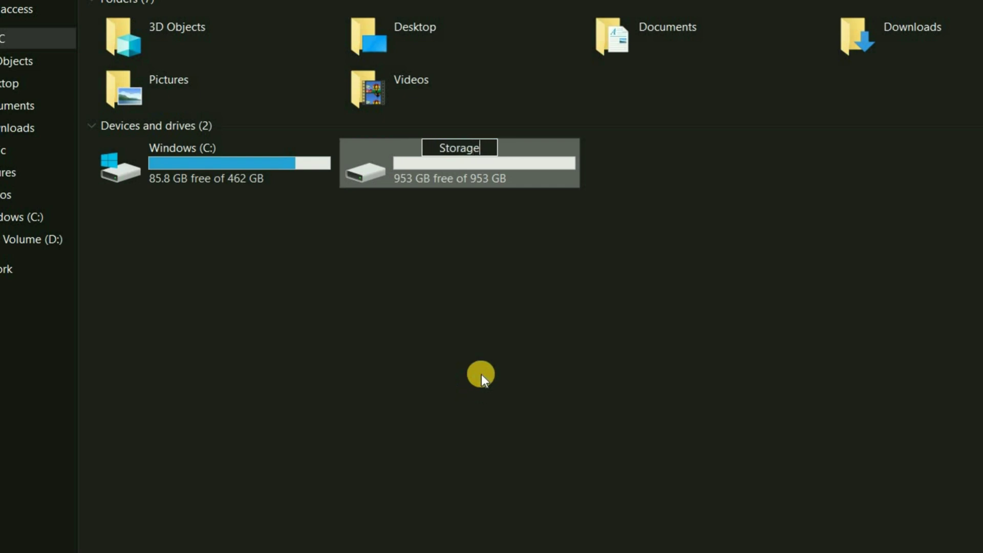
key("Return")
left_click(712, 278)
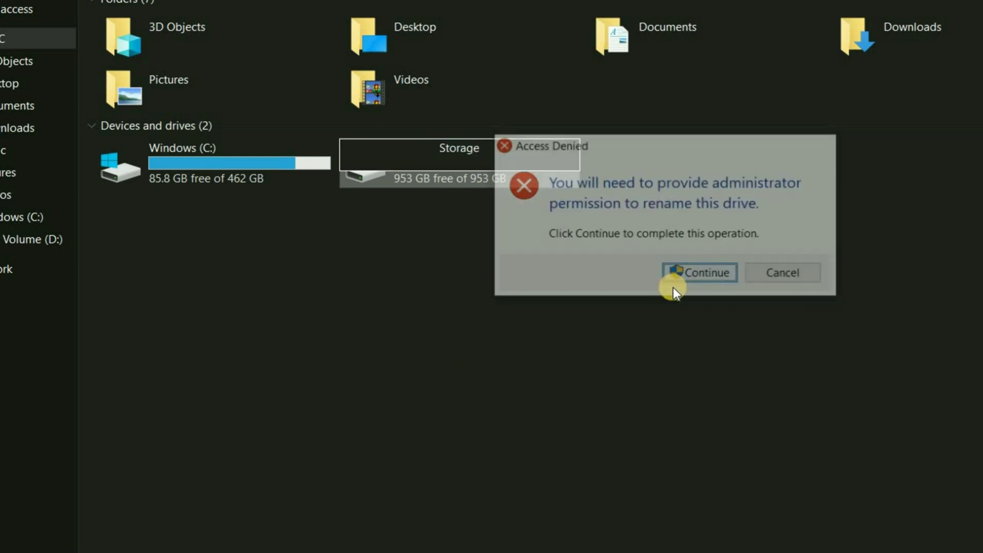
Open the empty Storage (D:) drive, then return to This PC
double_click(480, 180)
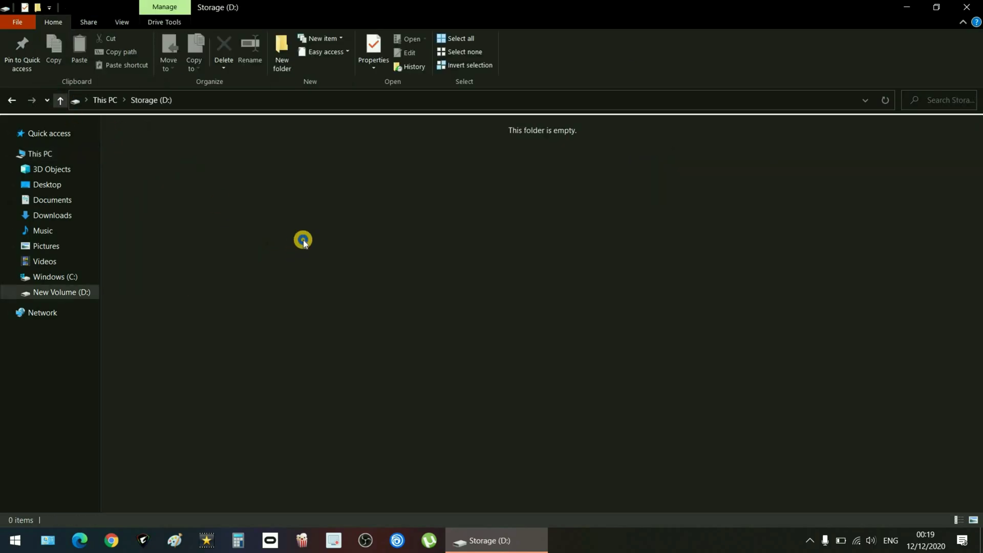
key("alt+Up")
key("shift+F10")
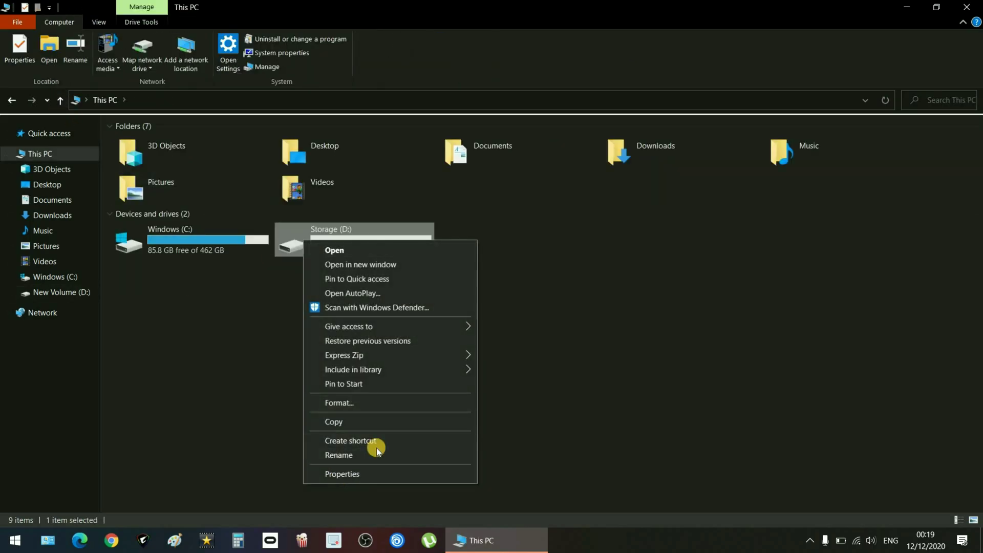
Check Storage (D:) properties (NTFS, 953 GB free) and dismiss them without changes
left_click(341, 474)
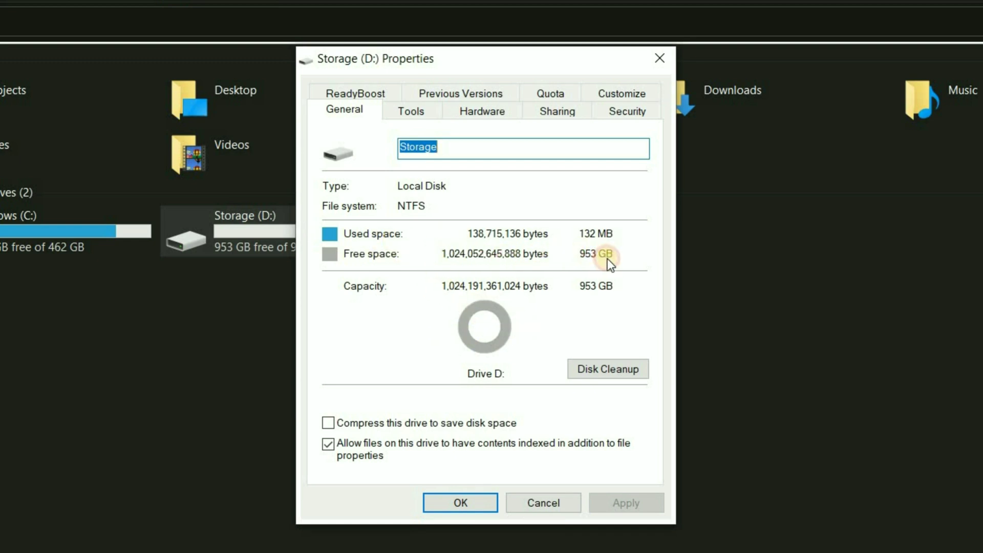
left_click(521, 502)
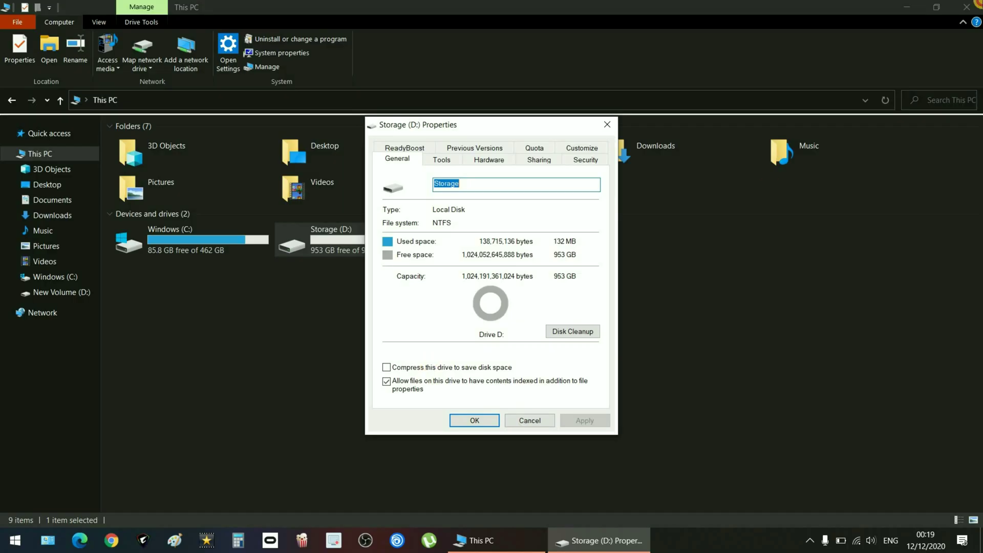